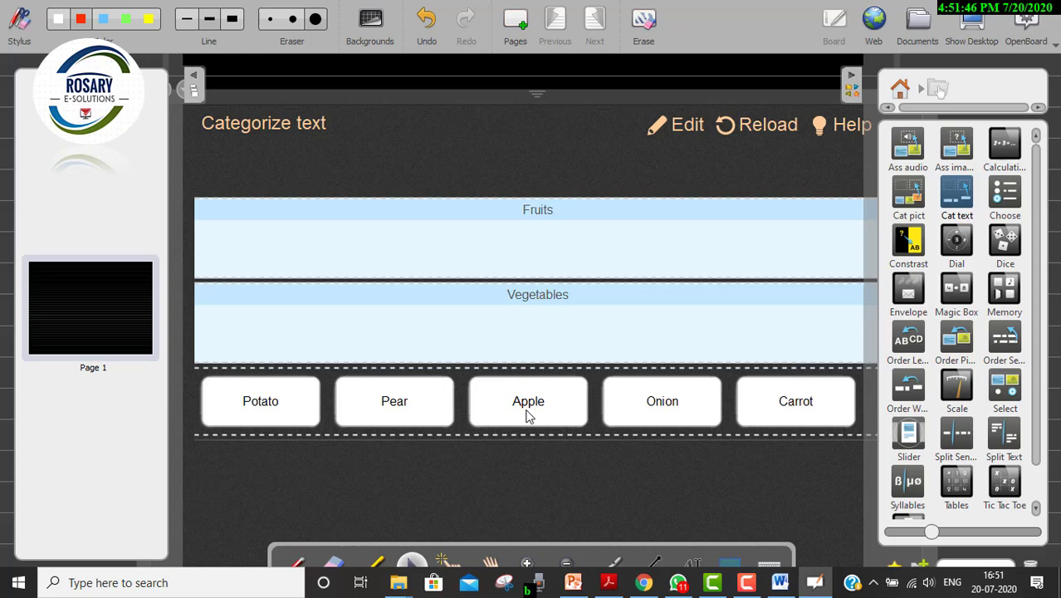
- Sort Apple and Pear into Fruits and Potato, Onion and Carrot into Vegetables, and refresh the page 1 preview
{"action": "left_click_drag", "start_coordinate": [528, 415], "coordinate": [544, 264]}
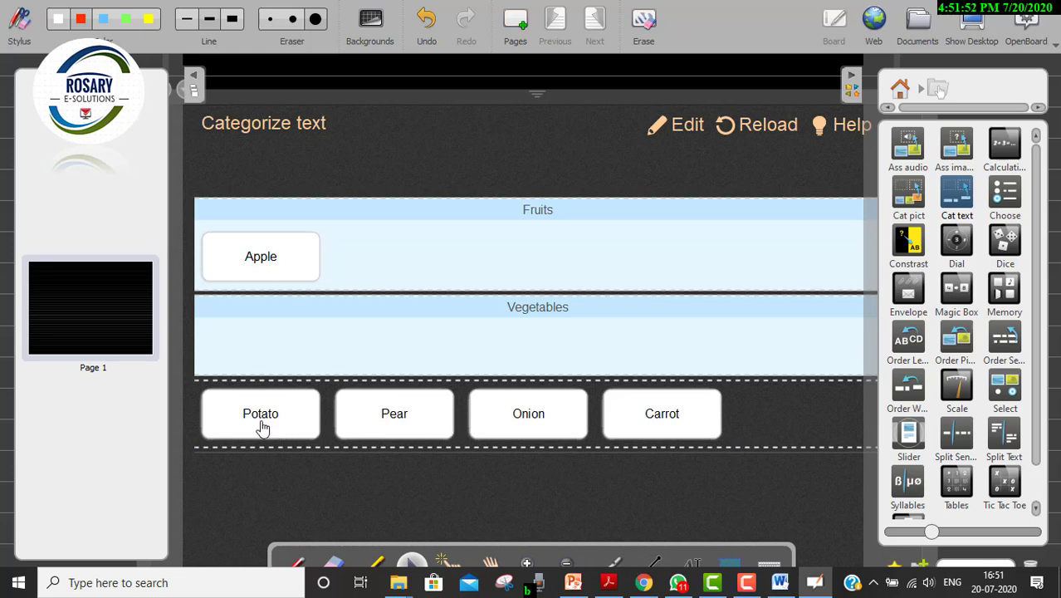
{"action": "left_click_drag", "start_coordinate": [260, 425], "coordinate": [268, 362]}
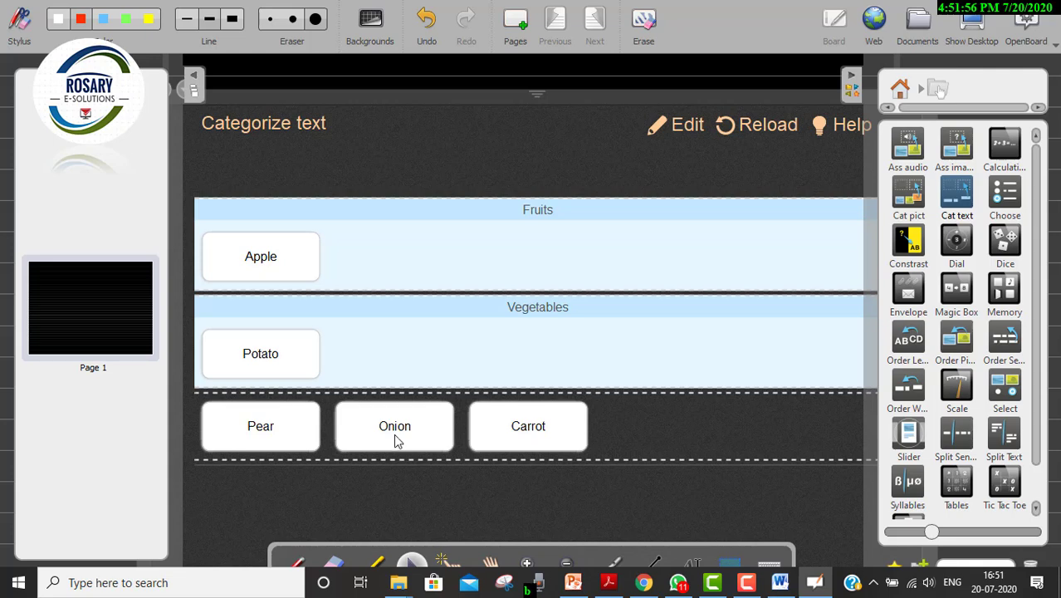
{"action": "left_click_drag", "start_coordinate": [396, 440], "coordinate": [395, 372]}
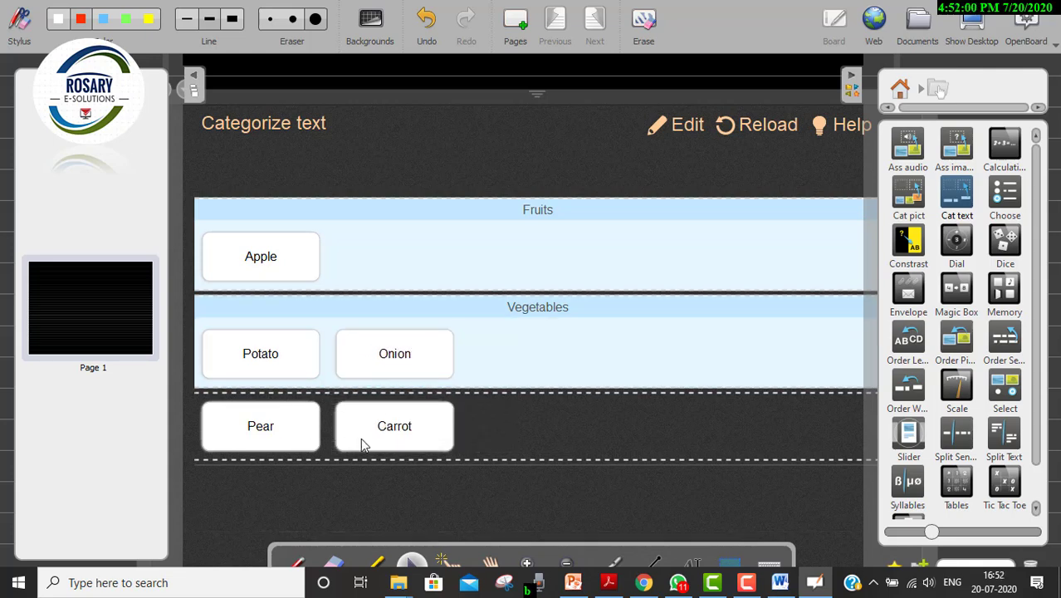
{"action": "left_click_drag", "start_coordinate": [362, 441], "coordinate": [488, 375]}
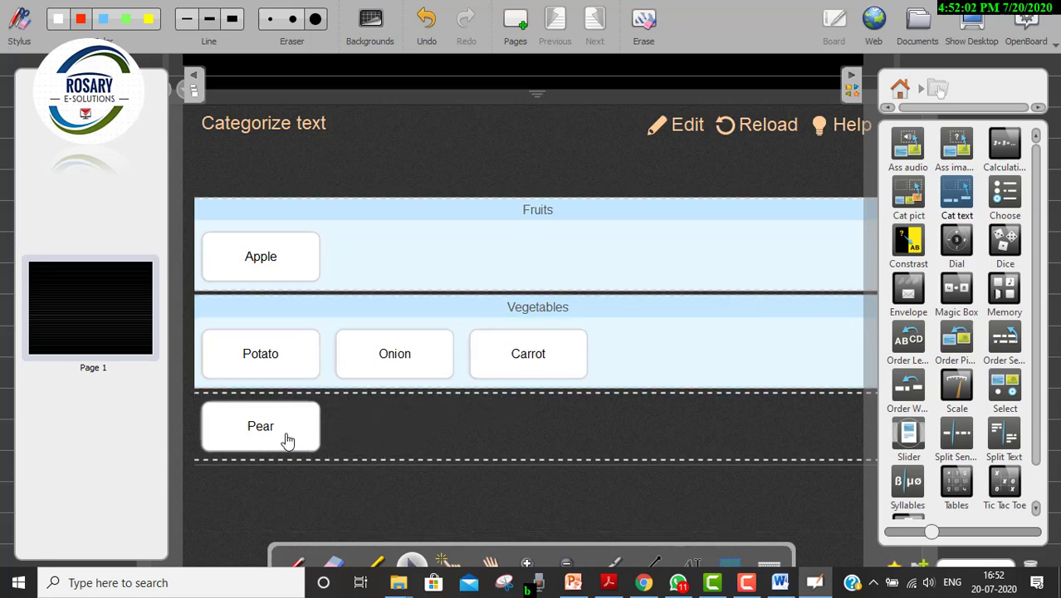
{"action": "left_click_drag", "start_coordinate": [289, 438], "coordinate": [434, 269]}
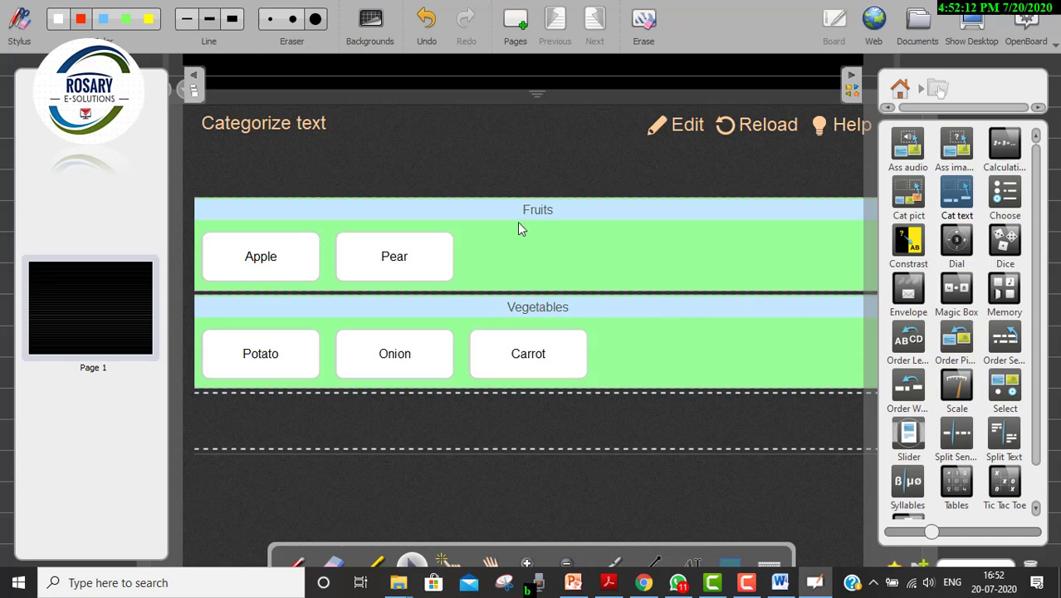
{"action": "left_click", "coordinate": [111, 310]}
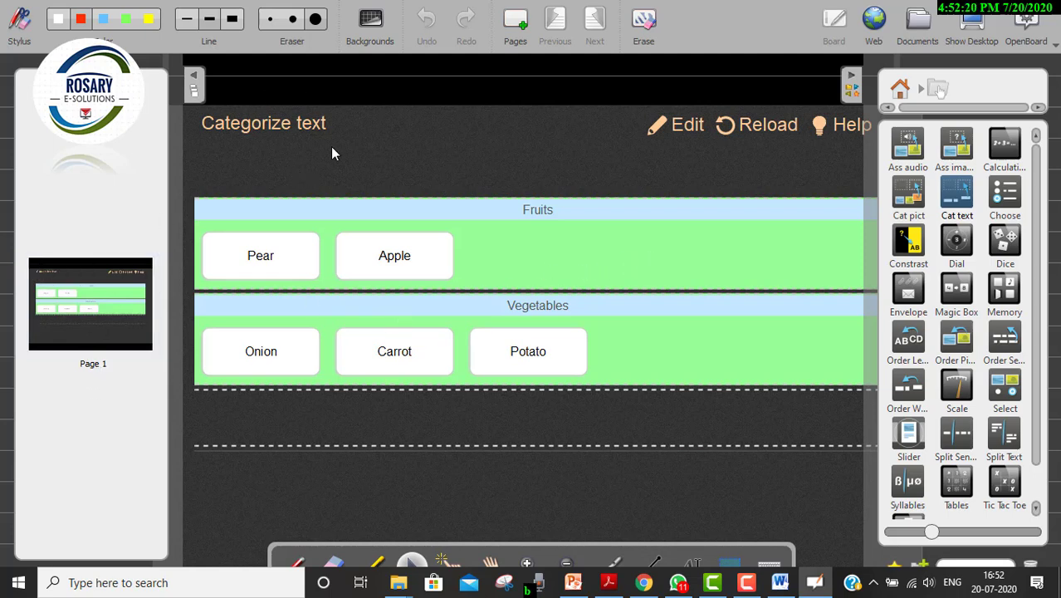
- Add a second page, place the Scale interactivity on it and position the widget fully within the board area
{"action": "left_click", "coordinate": [511, 24]}
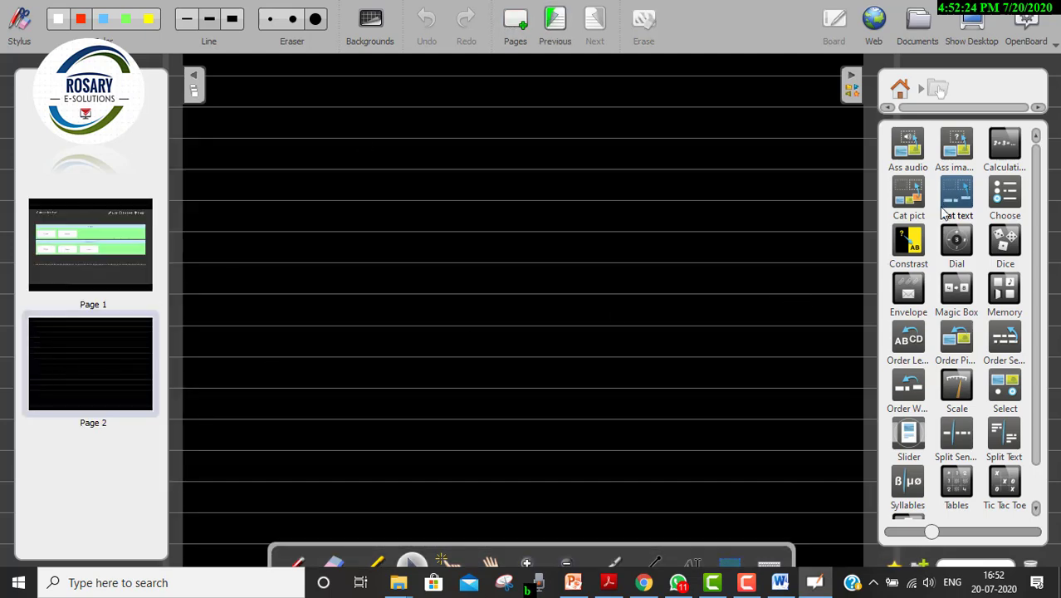
{"action": "scroll", "coordinate": [1000, 390], "scroll_direction": "down", "scroll_amount": 1}
{"action": "left_click", "coordinate": [960, 353]}
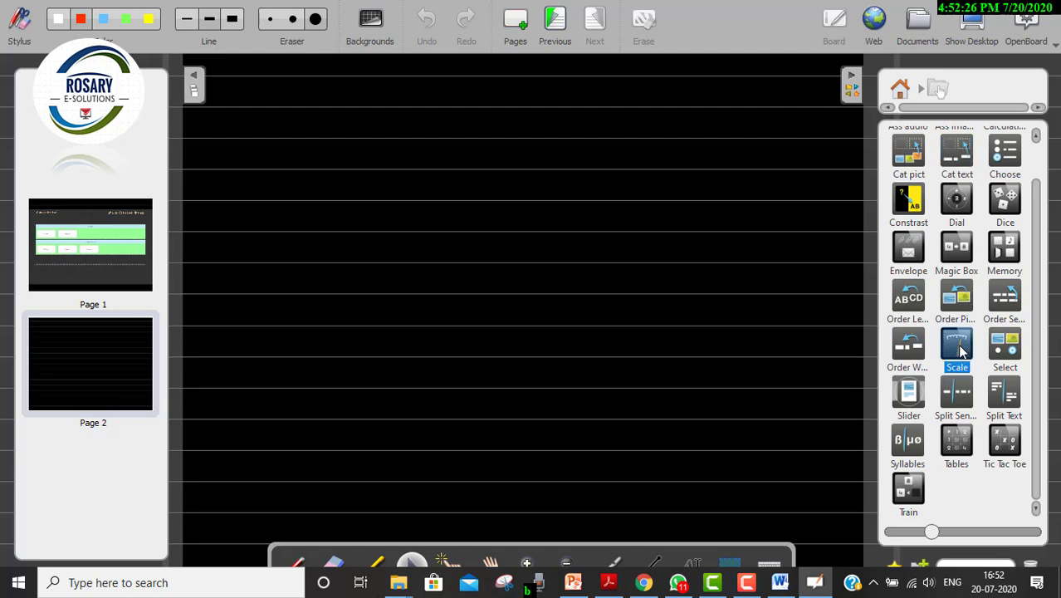
{"action": "left_click_drag", "start_coordinate": [960, 353], "coordinate": [406, 284]}
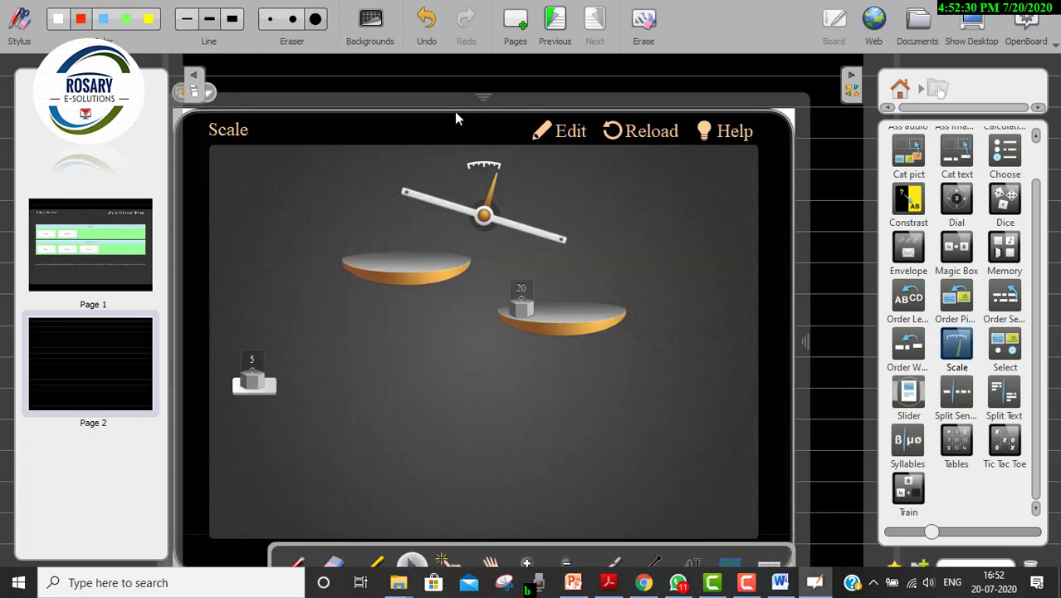
{"action": "left_click_drag", "start_coordinate": [440, 102], "coordinate": [474, 92]}
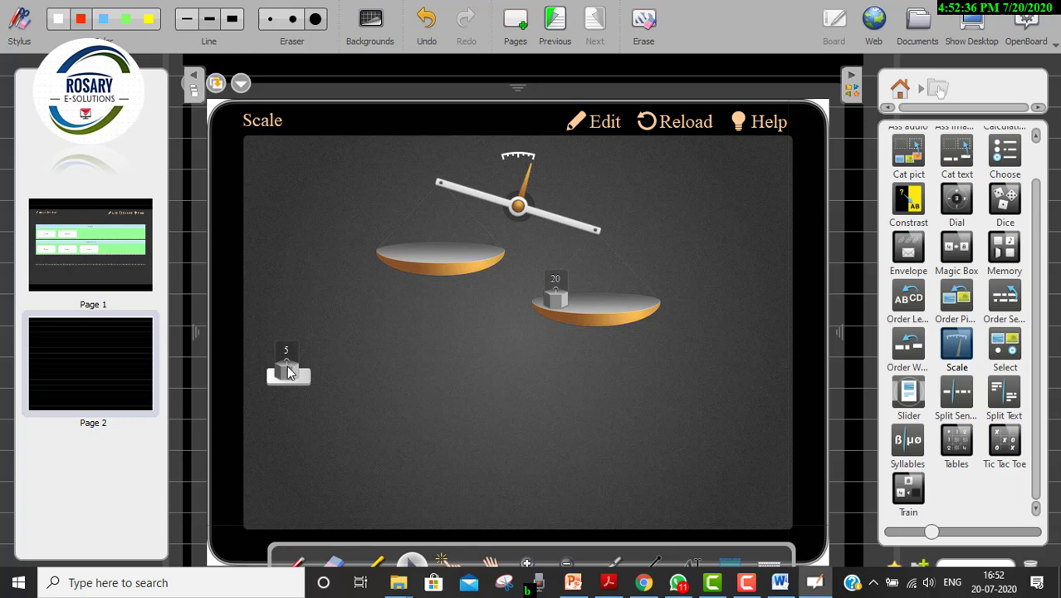
- Load the scale's empty pan with five weights of 5 against the weight of 20
{"action": "left_click_drag", "start_coordinate": [286, 365], "coordinate": [401, 244]}
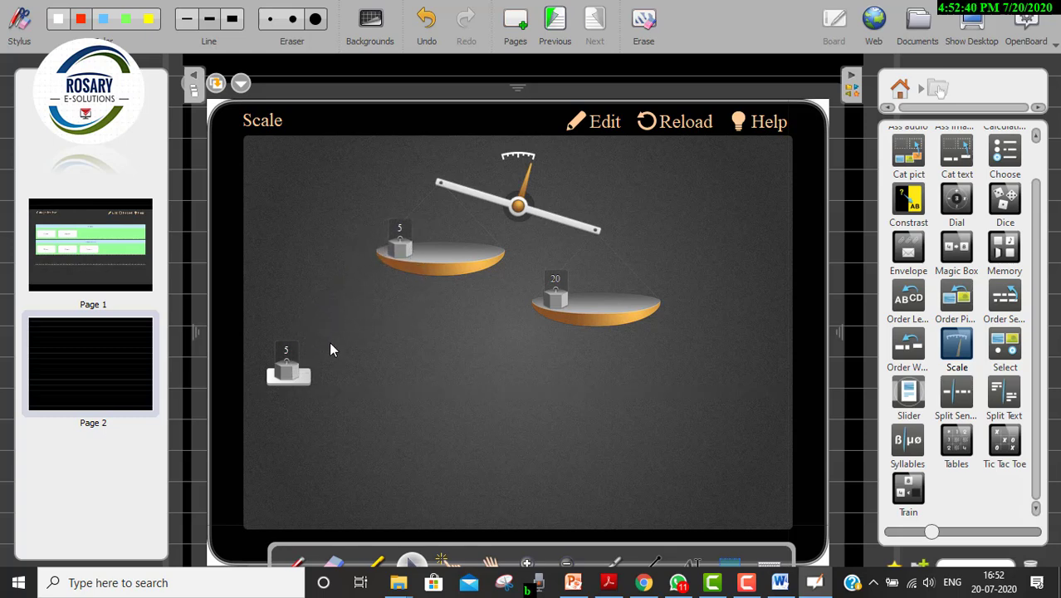
{"action": "left_click_drag", "start_coordinate": [286, 370], "coordinate": [426, 253]}
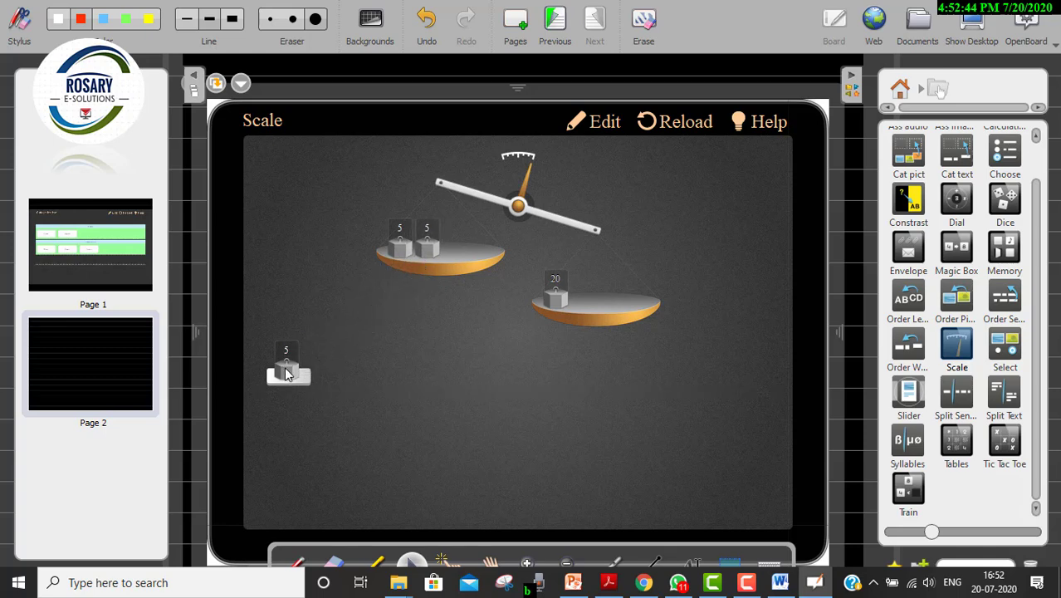
{"action": "left_click_drag", "start_coordinate": [286, 368], "coordinate": [461, 249]}
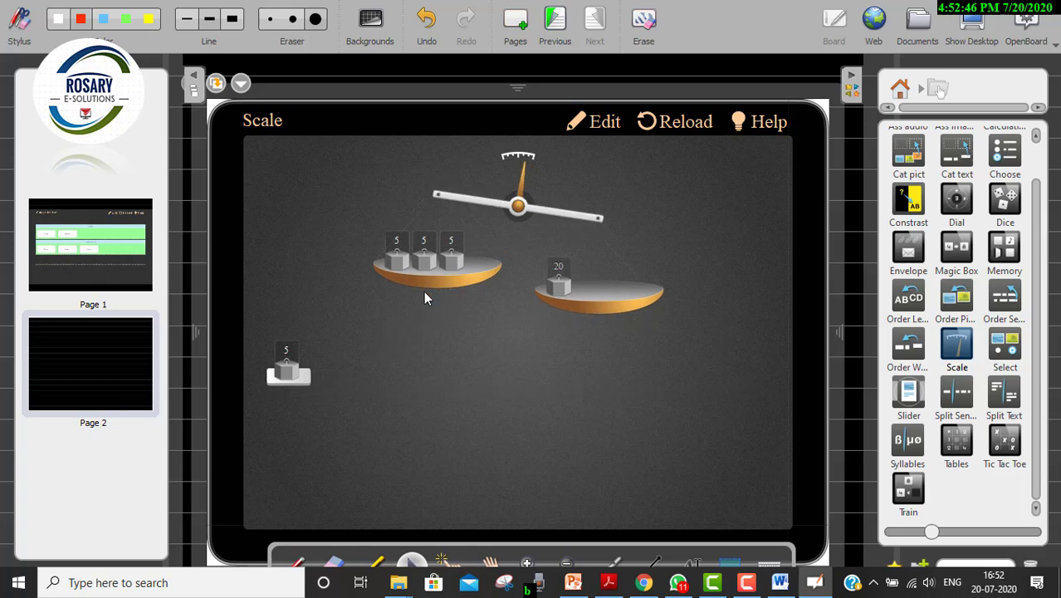
{"action": "left_click_drag", "start_coordinate": [287, 369], "coordinate": [421, 258]}
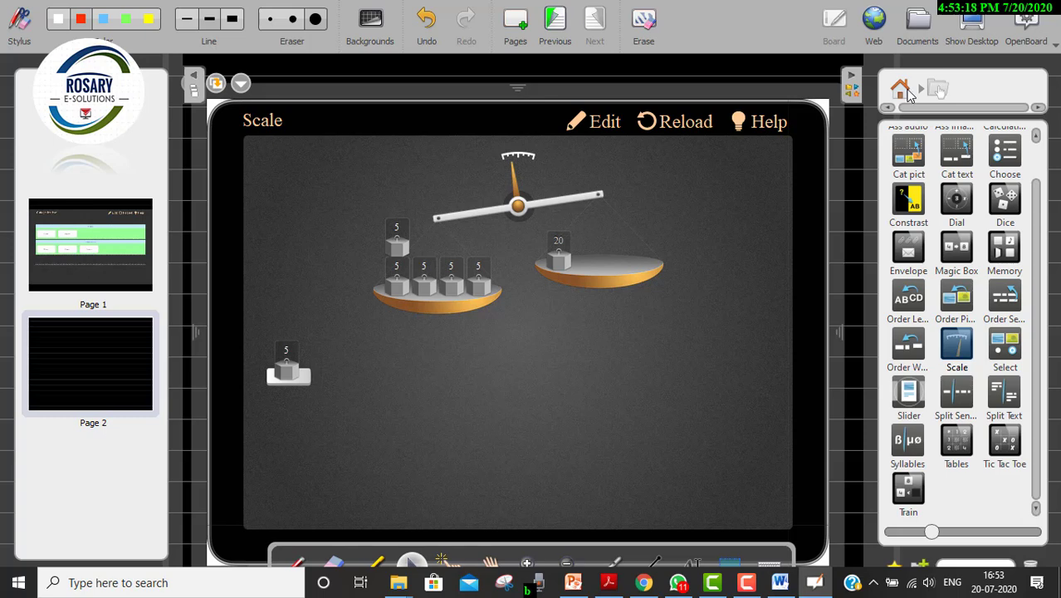
- Refresh page 2, add a third page and open the Applications collection in the library
{"action": "left_click", "coordinate": [903, 90]}
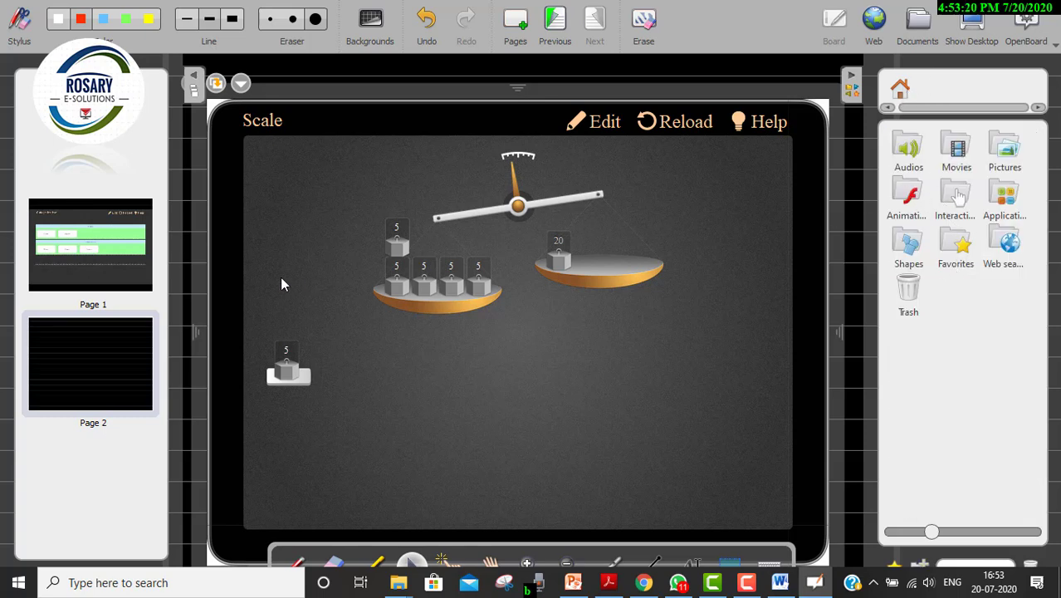
{"action": "left_click", "coordinate": [99, 361]}
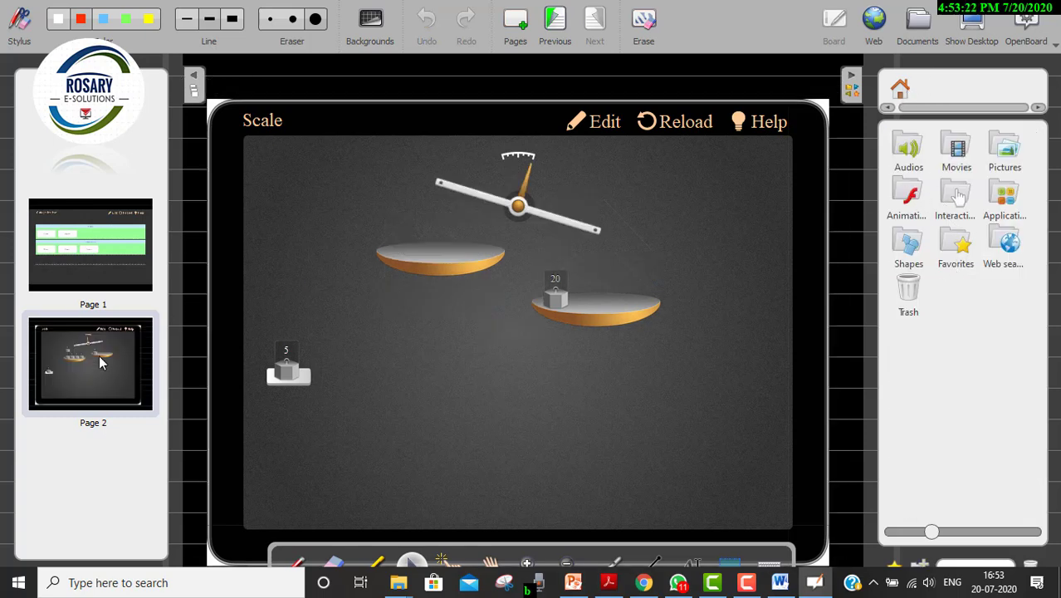
{"action": "left_click", "coordinate": [520, 18]}
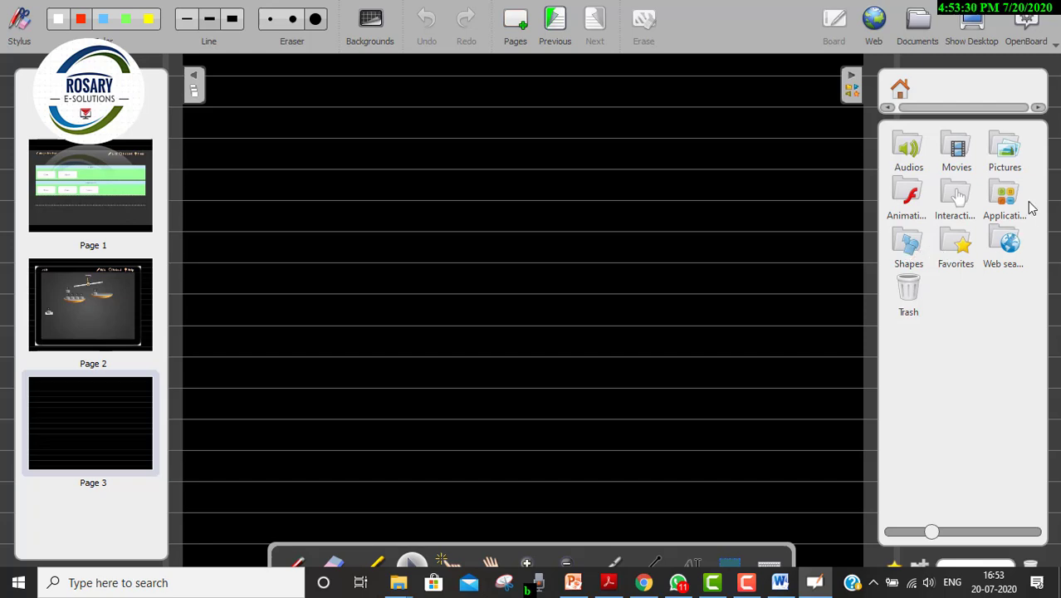
{"action": "left_click", "coordinate": [1002, 193]}
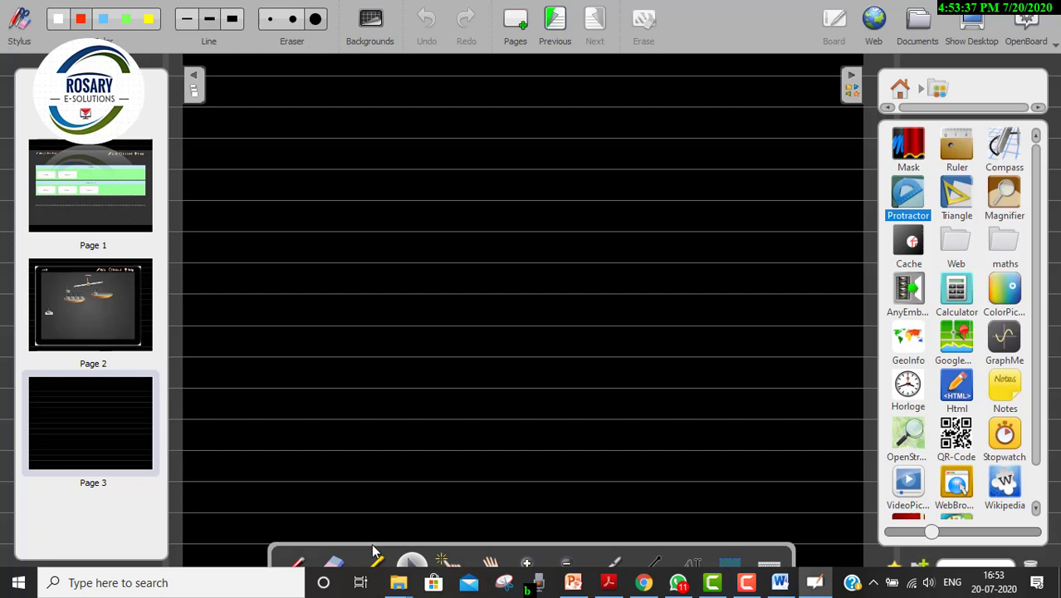
- Move the floating drawing toolbar up into full view and draw a horizontal red line across the lower middle of the page
{"action": "left_click_drag", "start_coordinate": [373, 545], "coordinate": [349, 458]}
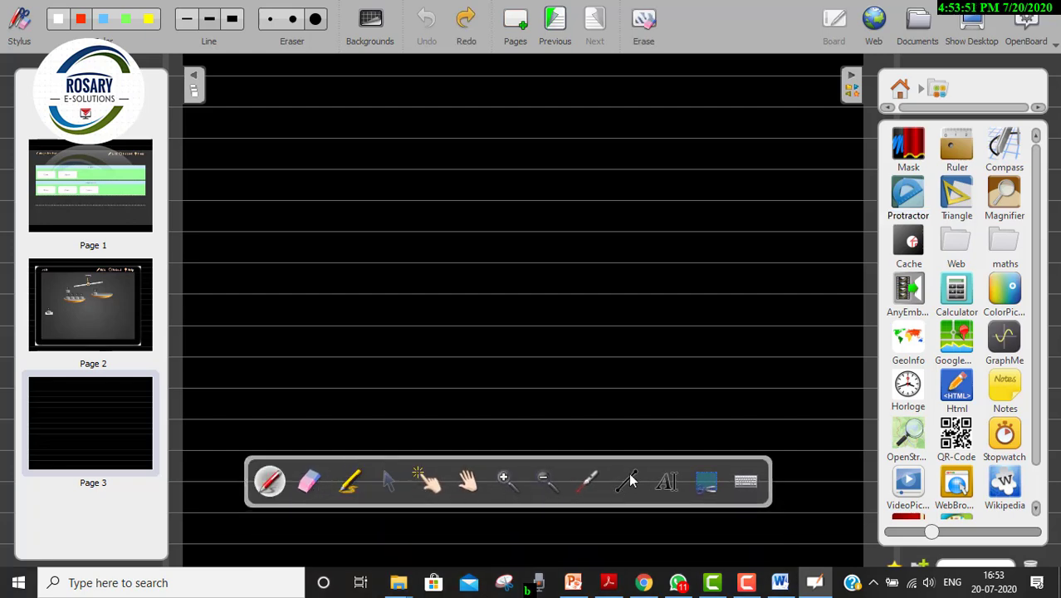
{"action": "left_click", "coordinate": [630, 479]}
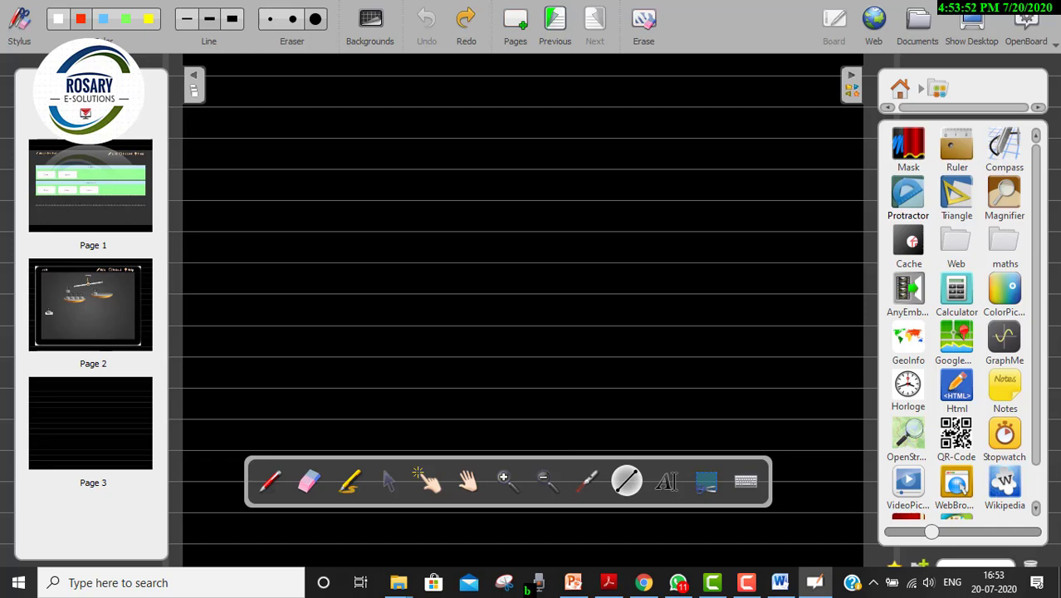
{"action": "left_click_drag", "start_coordinate": [328, 367], "coordinate": [607, 366]}
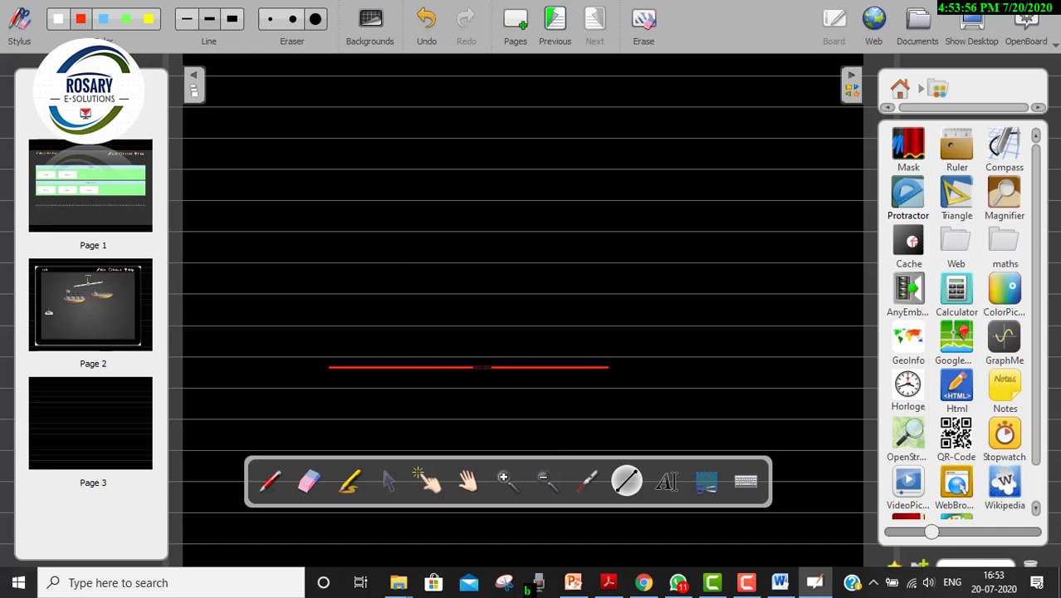
- Place the Triangle tool on the page, shrink its base to about 6 units and align it with the red line's starting end
{"action": "left_click", "coordinate": [954, 195]}
{"action": "left_click_drag", "start_coordinate": [954, 193], "coordinate": [410, 280]}
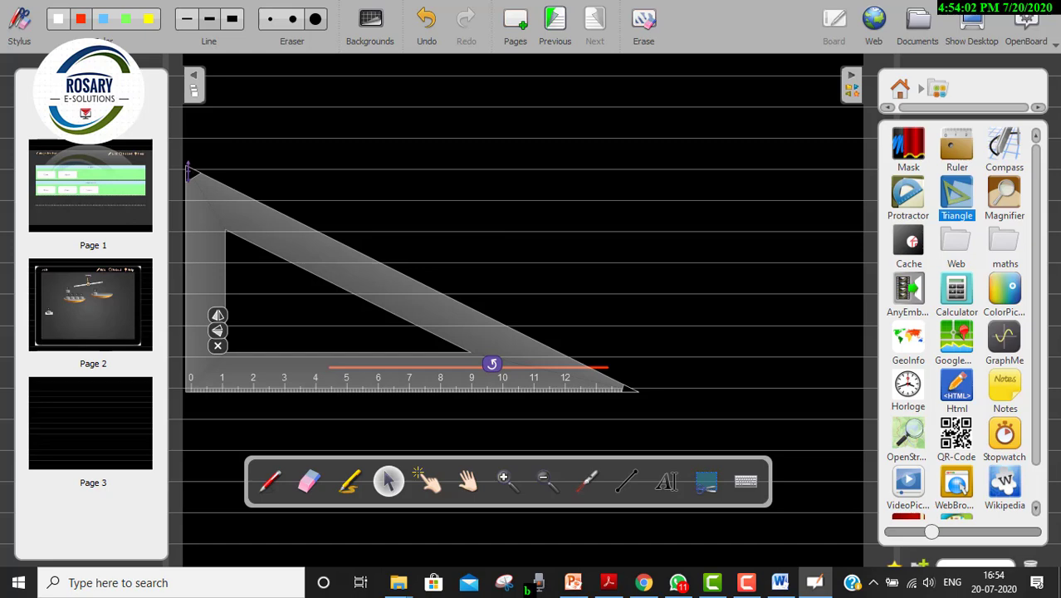
{"action": "left_click_drag", "start_coordinate": [191, 168], "coordinate": [296, 265]}
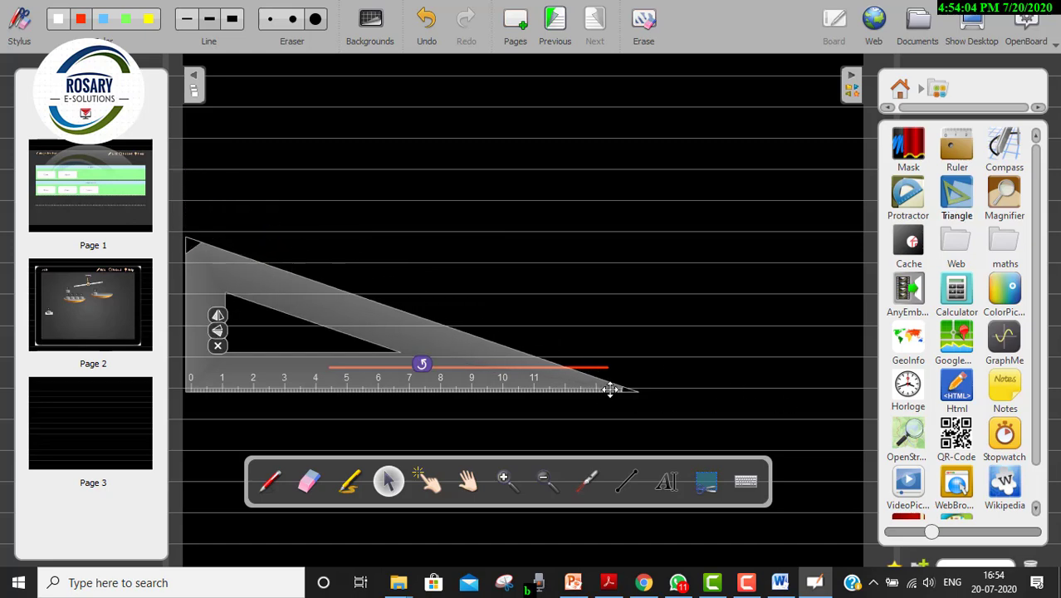
{"action": "left_click_drag", "start_coordinate": [617, 390], "coordinate": [506, 337]}
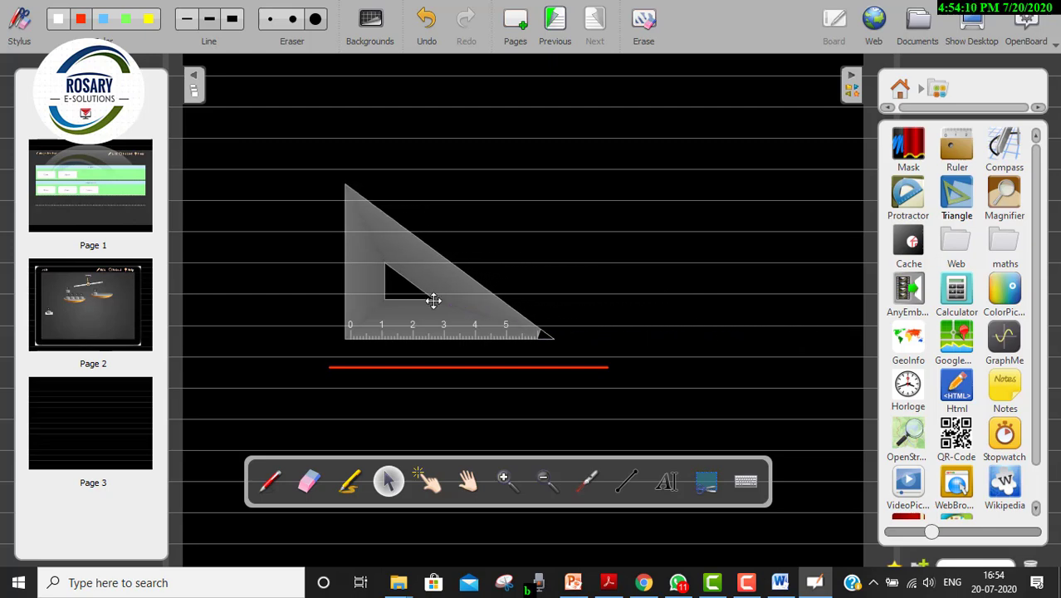
{"action": "left_click_drag", "start_coordinate": [363, 230], "coordinate": [349, 258]}
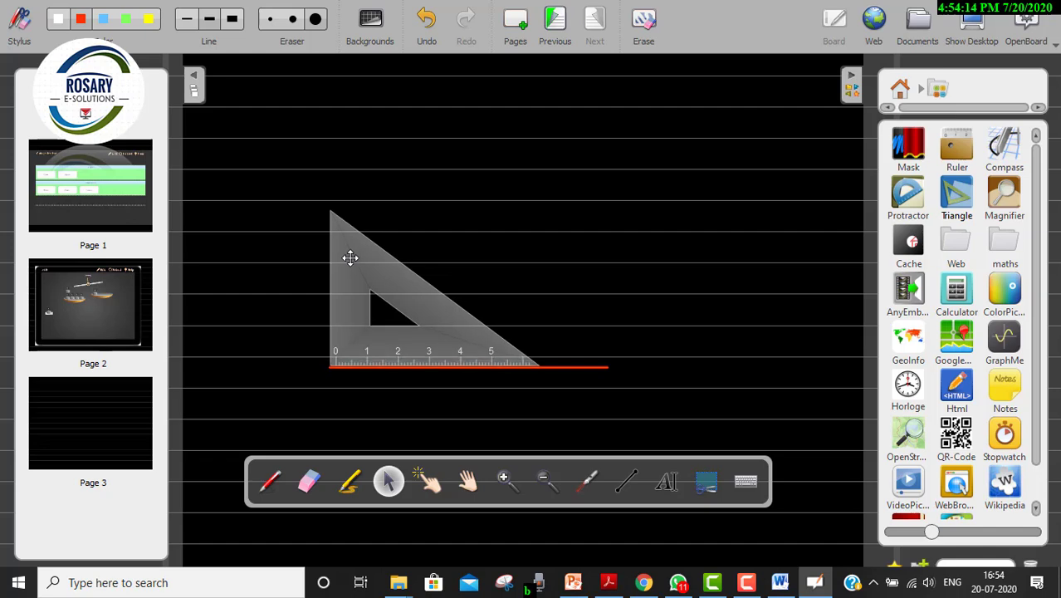
- Trace the triangle's vertical and sloping edges with straight red lines and erase the part of the base line extending beyond it
{"action": "left_click", "coordinate": [625, 483]}
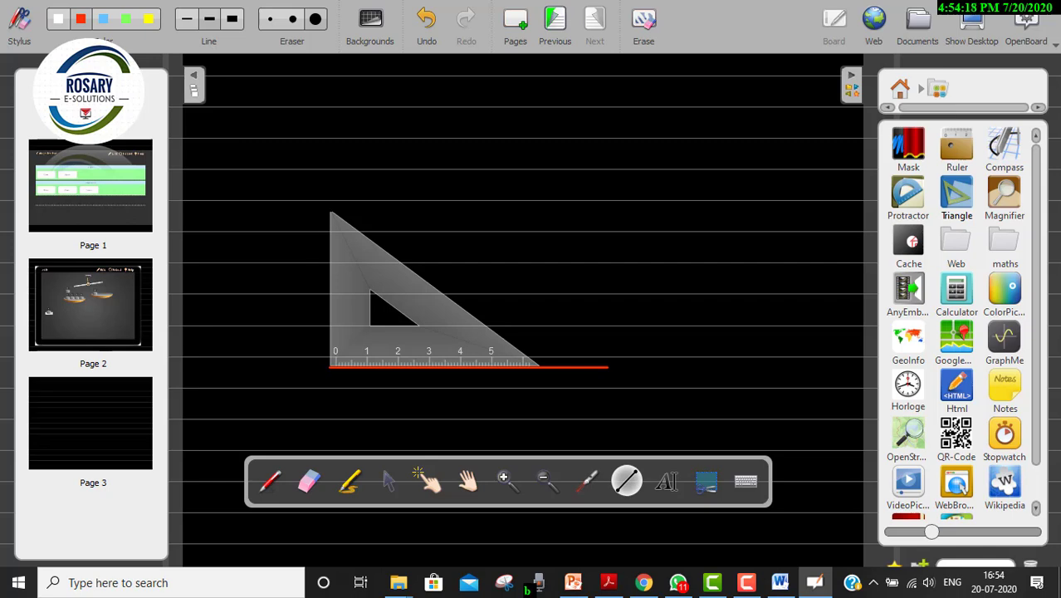
{"action": "left_click_drag", "start_coordinate": [327, 210], "coordinate": [327, 324]}
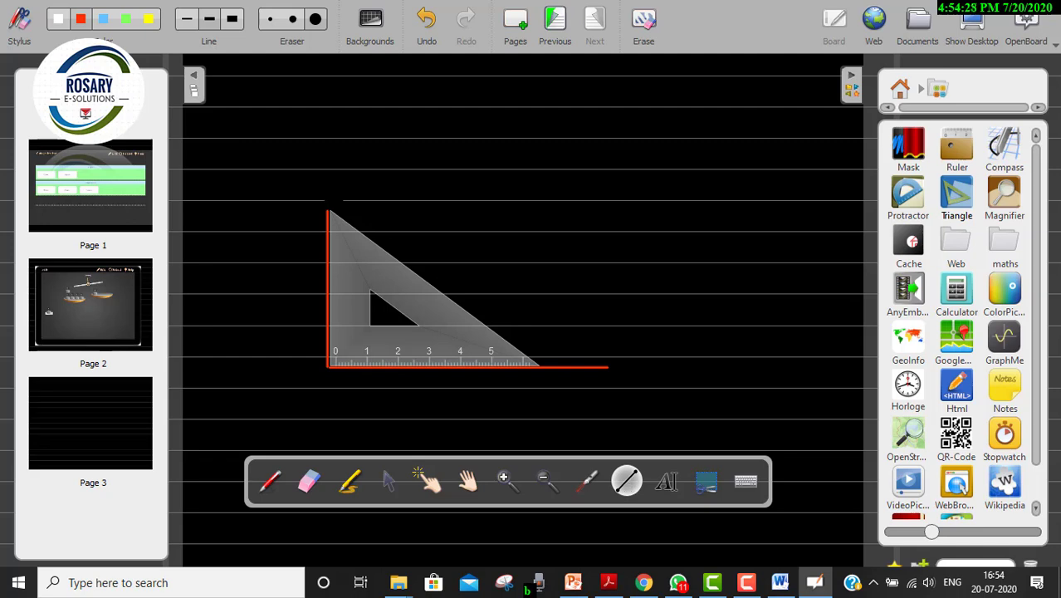
{"action": "left_click_drag", "start_coordinate": [365, 240], "coordinate": [544, 366]}
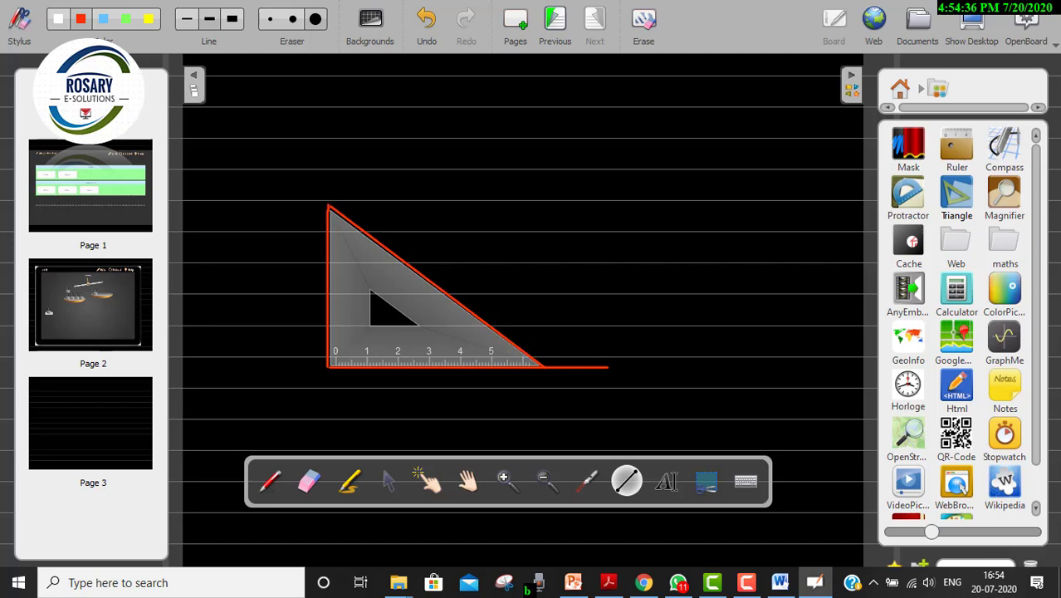
{"action": "left_click", "coordinate": [309, 481]}
{"action": "mouse_move", "coordinate": [733, 410]}
{"action": "left_mouse_down"}
{"action": "mouse_move", "coordinate": [639, 372]}
{"action": "mouse_move", "coordinate": [594, 379]}
{"action": "left_mouse_up"}
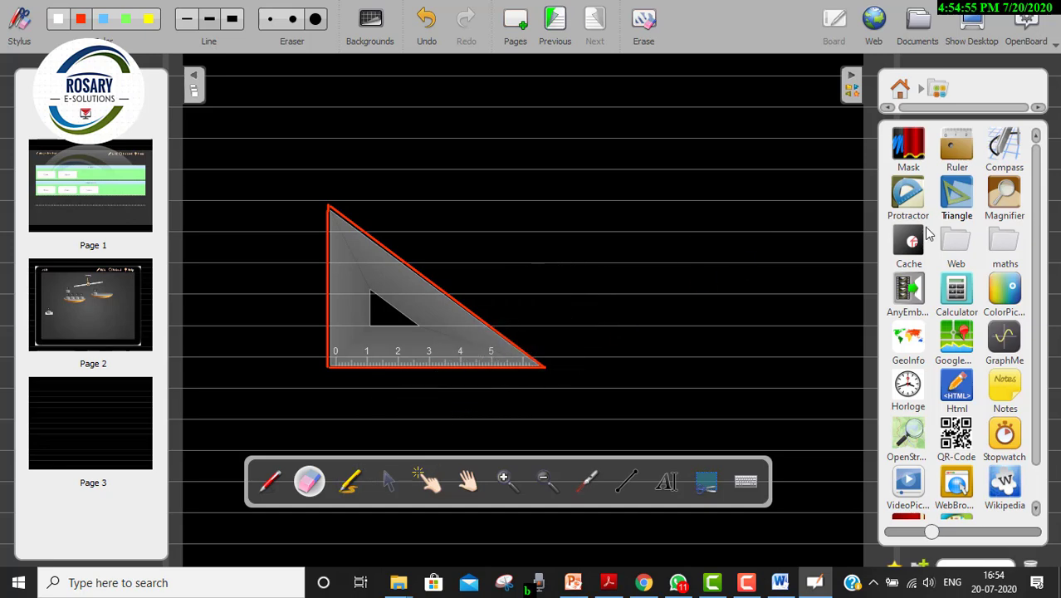
- Place the Protractor along the triangle's base and draw a straight red line from its centre at about 45 degrees
{"action": "left_click", "coordinate": [911, 197]}
{"action": "left_click_drag", "start_coordinate": [911, 197], "coordinate": [465, 288]}
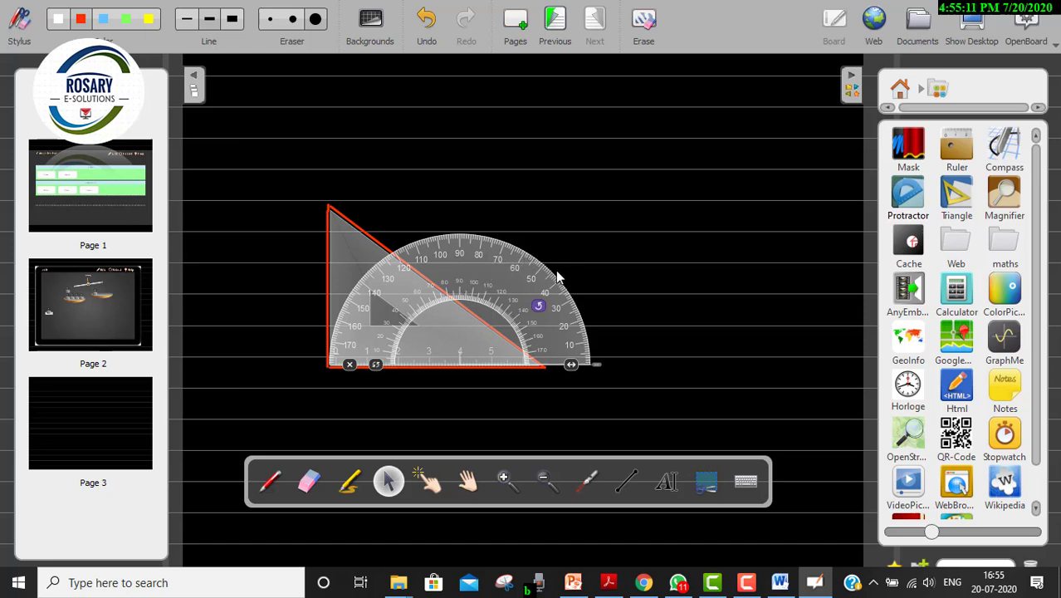
{"action": "left_click", "coordinate": [627, 488]}
{"action": "left_click_drag", "start_coordinate": [554, 269], "coordinate": [464, 359]}
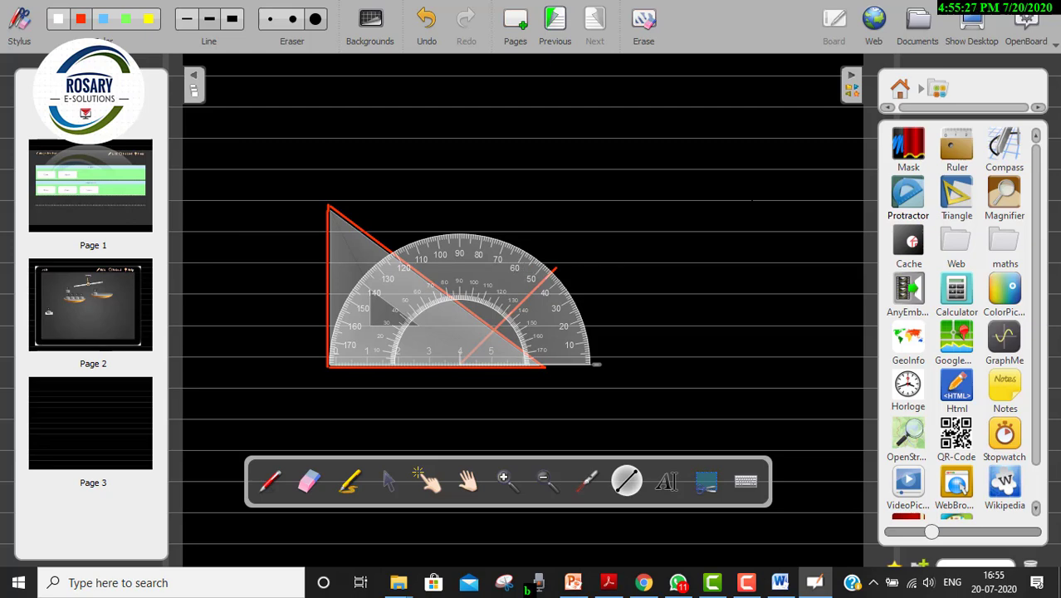
- Move the protractor off the triangle to the empty area above and beside it
{"action": "left_click", "coordinate": [388, 481]}
{"action": "mouse_move", "coordinate": [467, 250]}
{"action": "left_click_drag", "start_coordinate": [467, 256], "coordinate": [704, 127]}
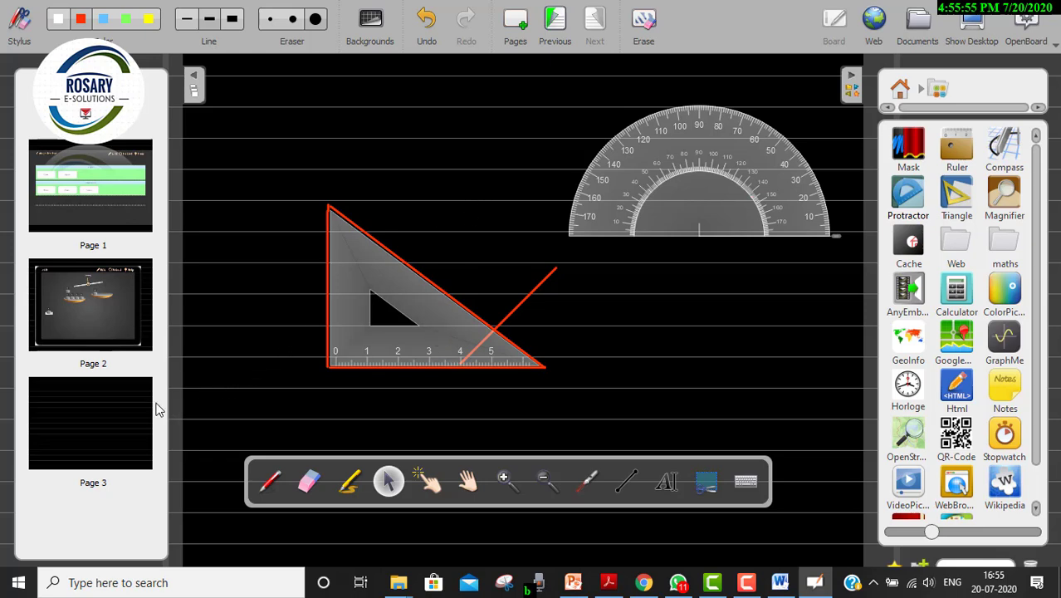
- Review pages 1, 2 and 3 of the document in turn
{"action": "mouse_move", "coordinate": [103, 426]}
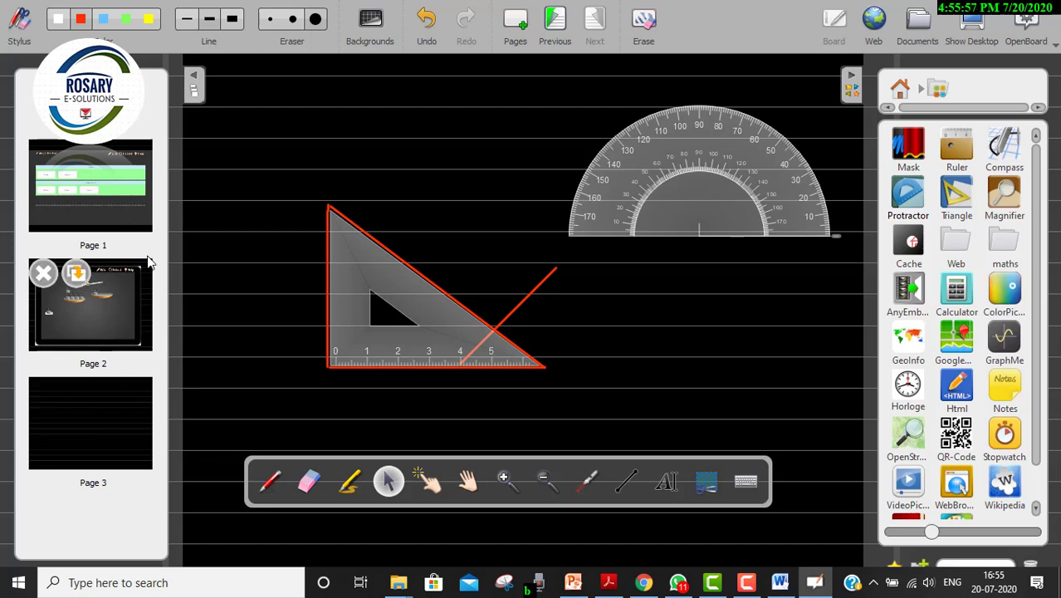
{"action": "left_click", "coordinate": [98, 192]}
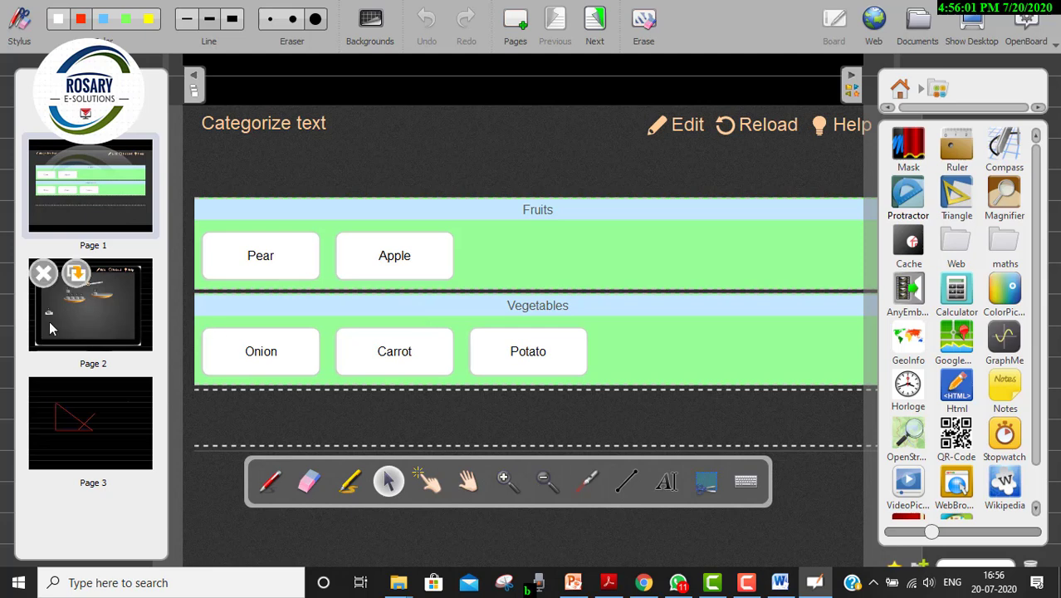
{"action": "left_click", "coordinate": [115, 309]}
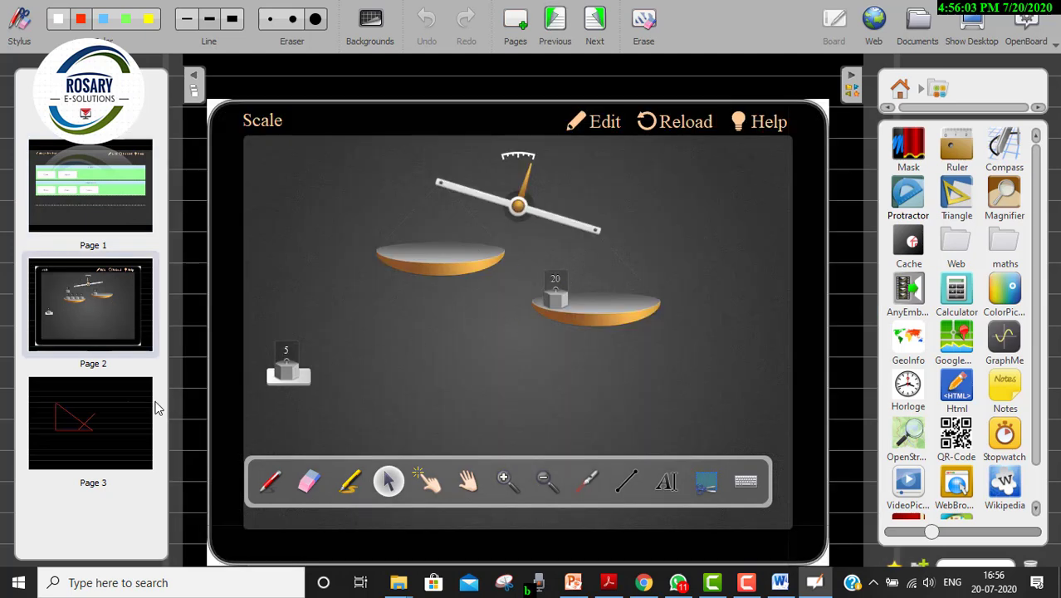
{"action": "left_click", "coordinate": [133, 414]}
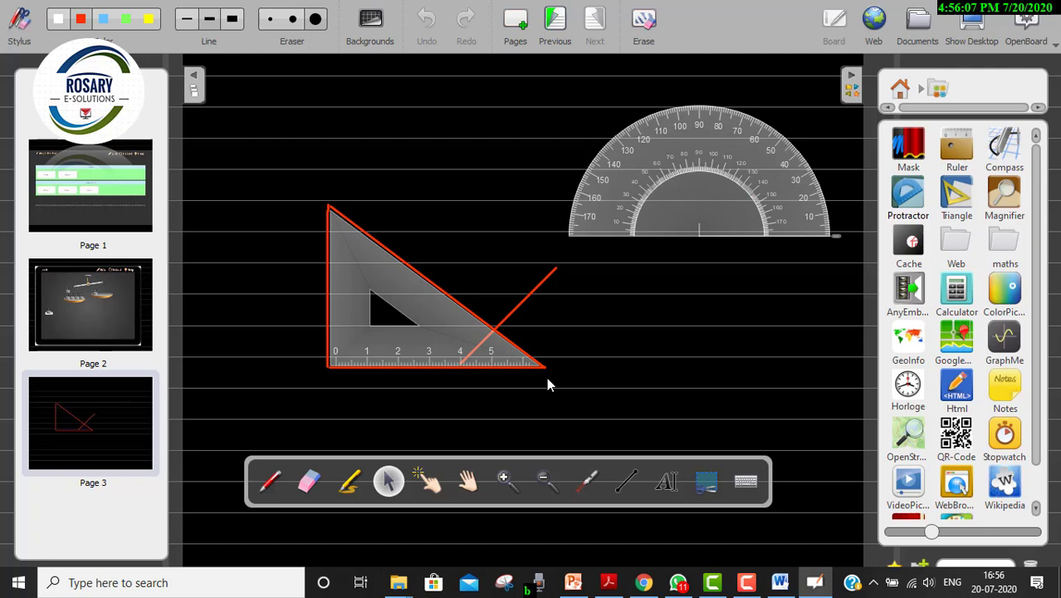
- Add a fourth page, place the iCell application on it and switch to the tool for interacting with items
{"action": "mouse_move", "coordinate": [139, 442]}
{"action": "left_click", "coordinate": [512, 27]}
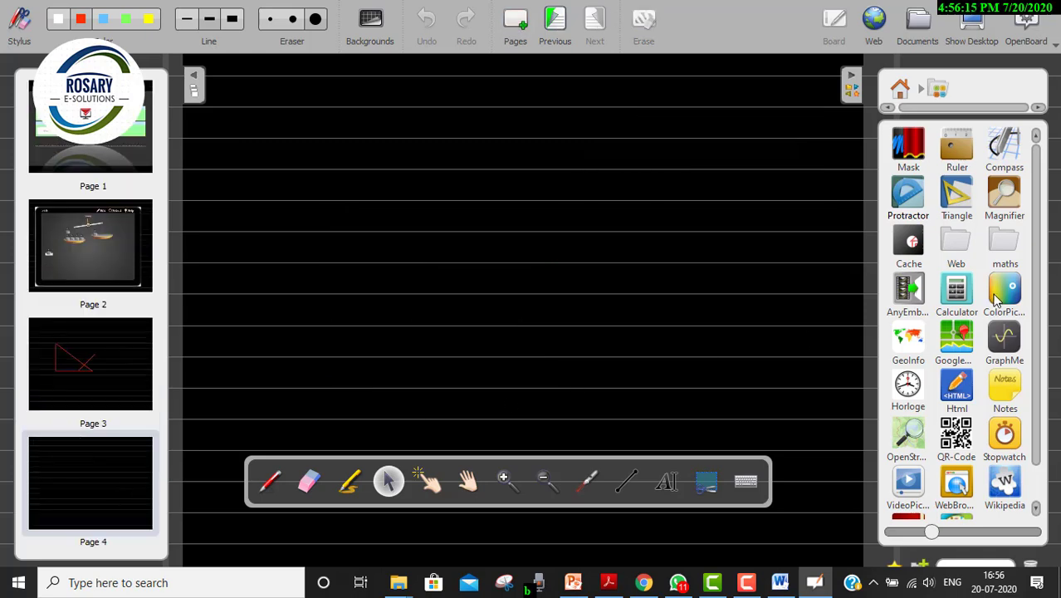
{"action": "scroll", "coordinate": [988, 307], "scroll_direction": "down", "scroll_amount": 1}
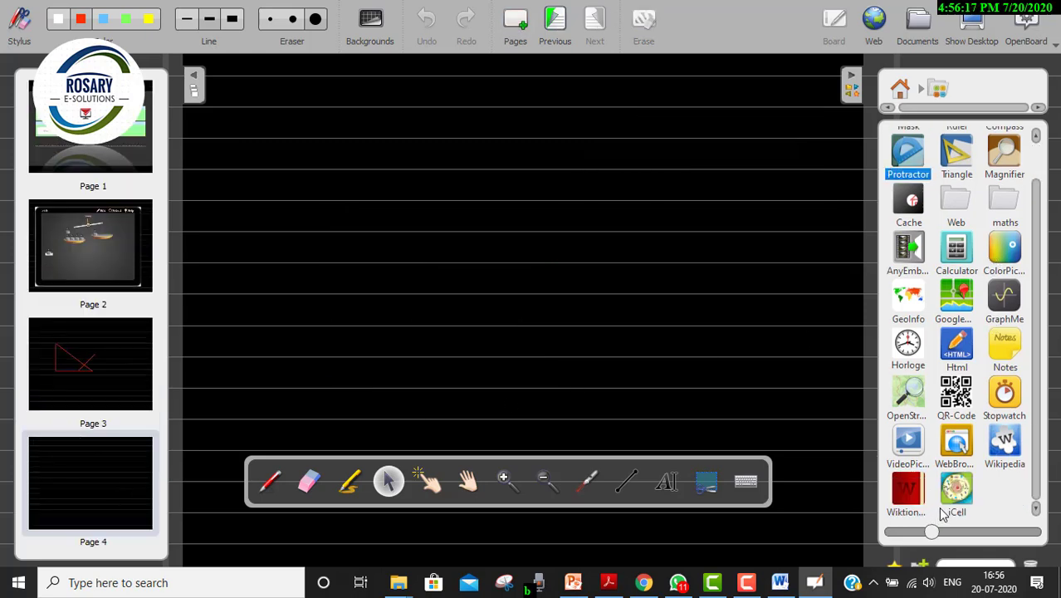
{"action": "left_click_drag", "start_coordinate": [960, 497], "coordinate": [475, 258]}
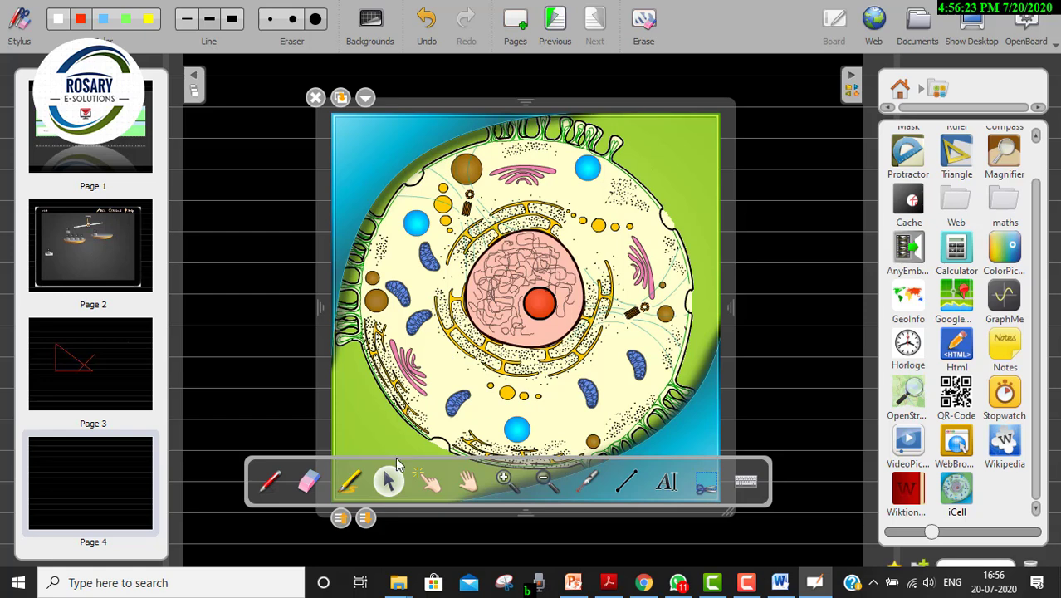
{"action": "left_click", "coordinate": [427, 483]}
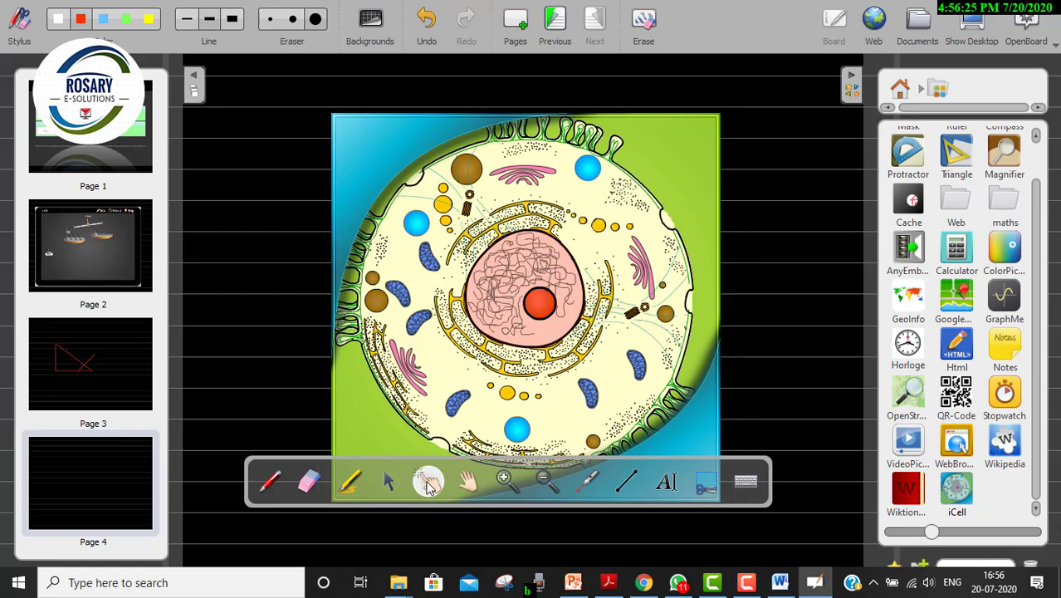